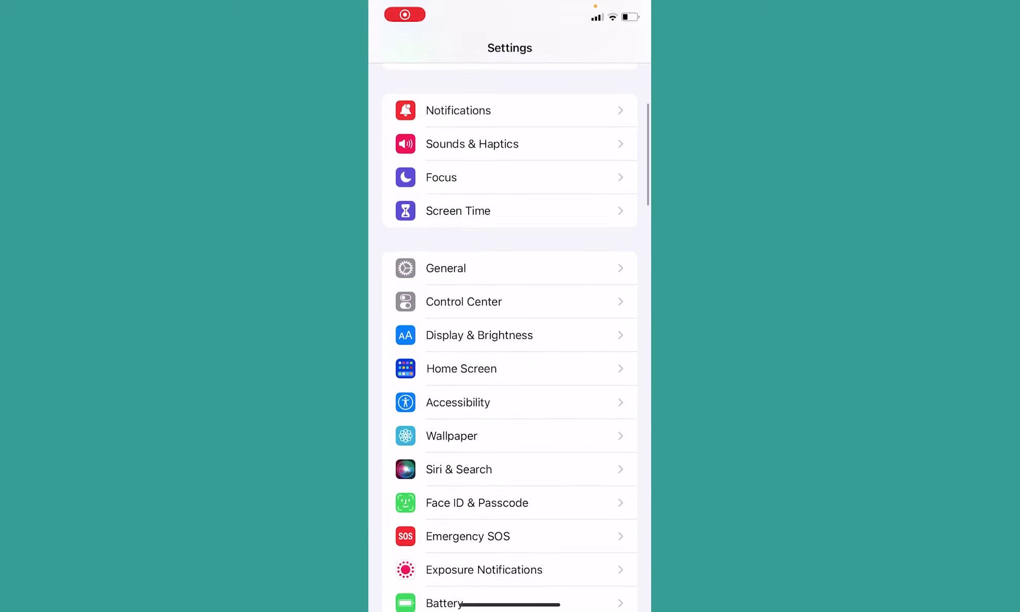
scroll(510, 339, down, 5)
scroll(511, 338, down, 3)
scroll(511, 338, up, 4)
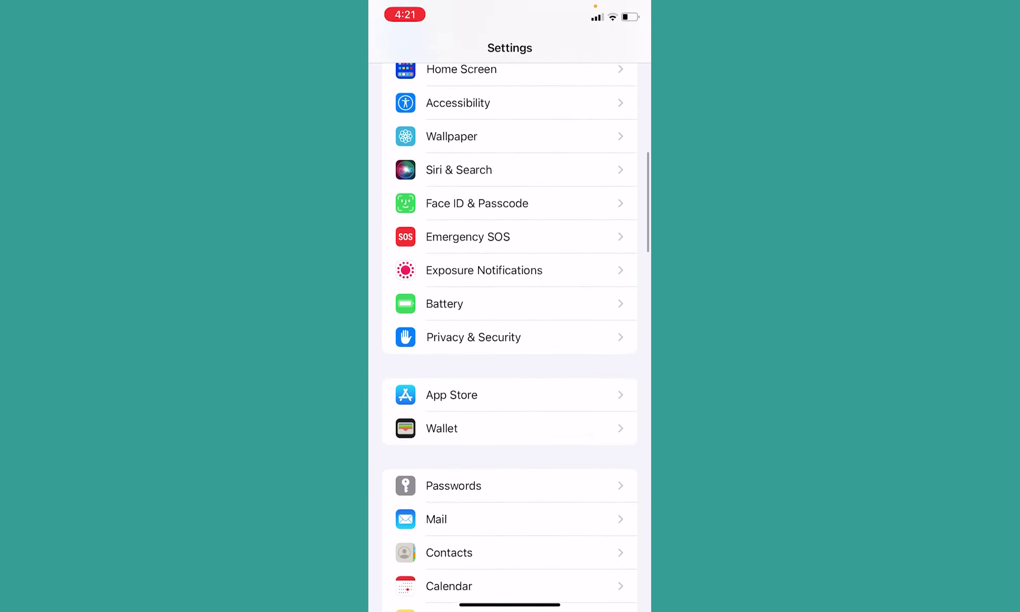
scroll(511, 338, down, 1)
scroll(511, 338, down, 10)
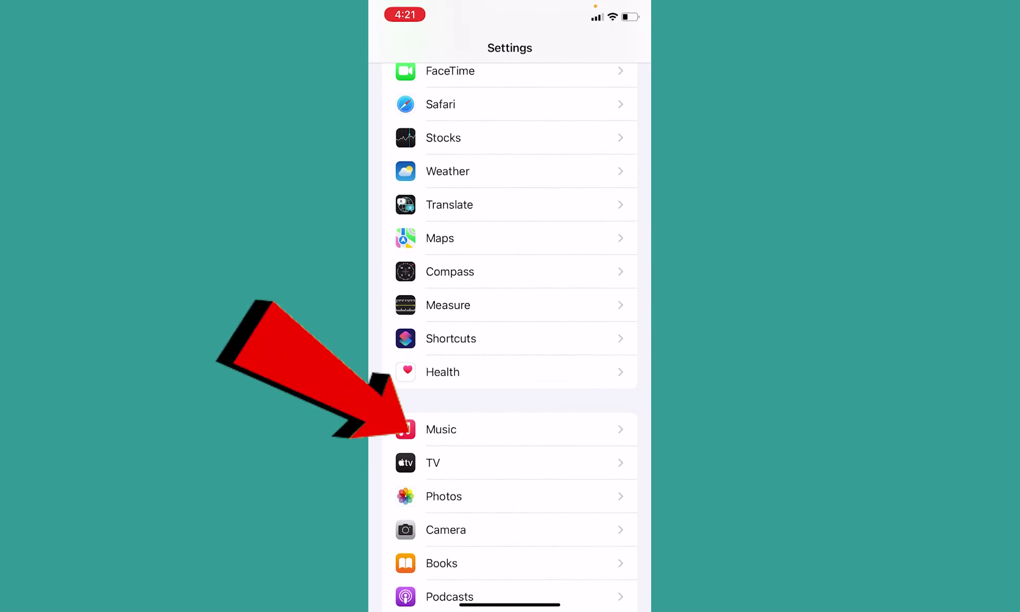
Step: Go to the Music page in the Settings list
click(441, 429)
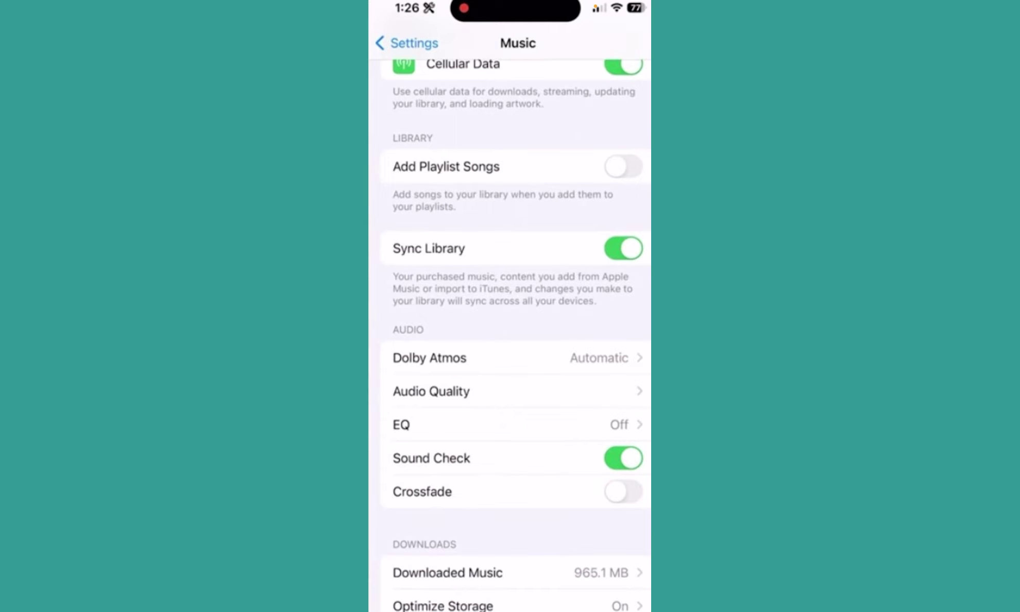
Step: Switch Crossfade on, revealing the seconds slider at 4 seconds
click(624, 492)
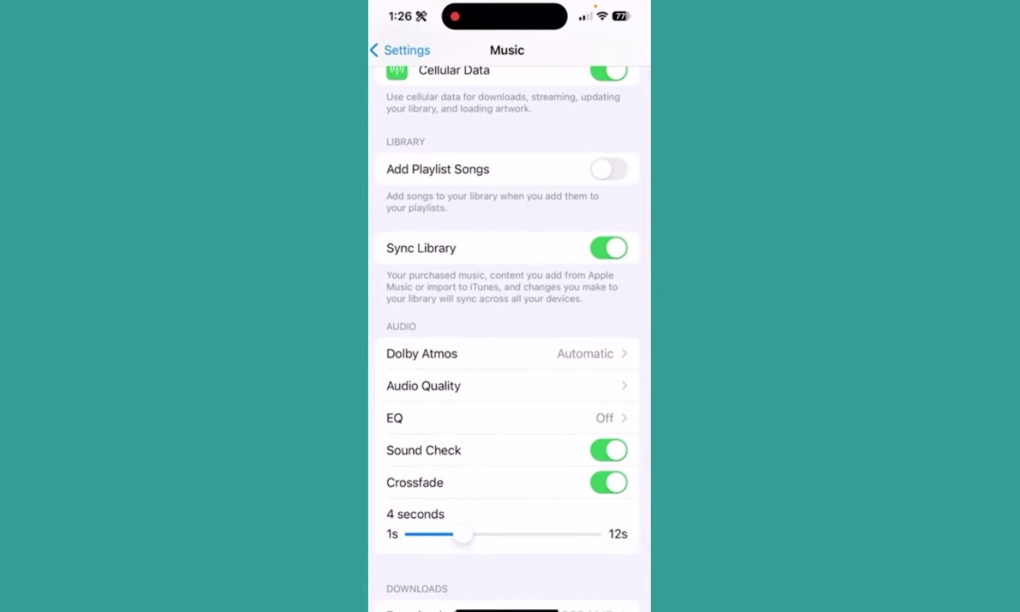